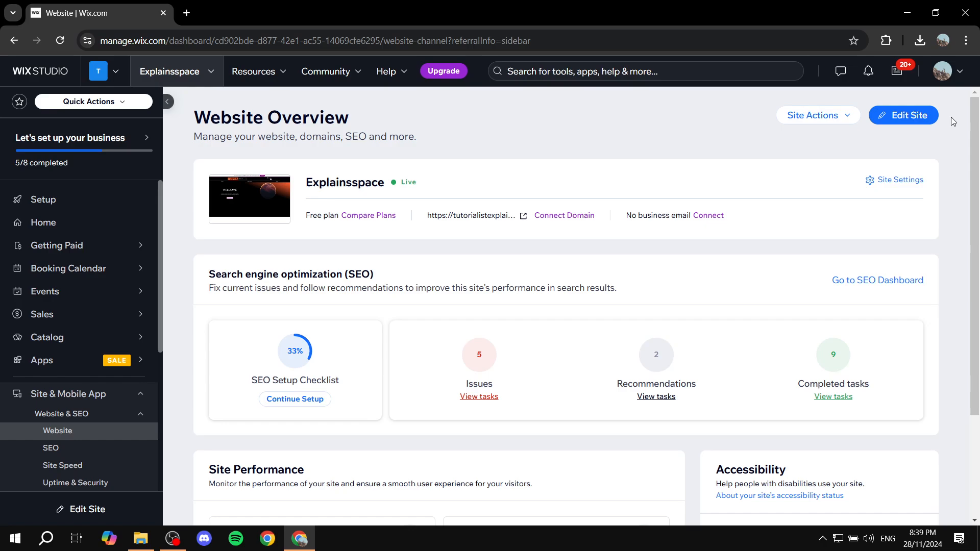
# Step: Open the Explainsspace site for editing and add a blank section to the Home page directly above the footer
pyautogui.click(914, 117)
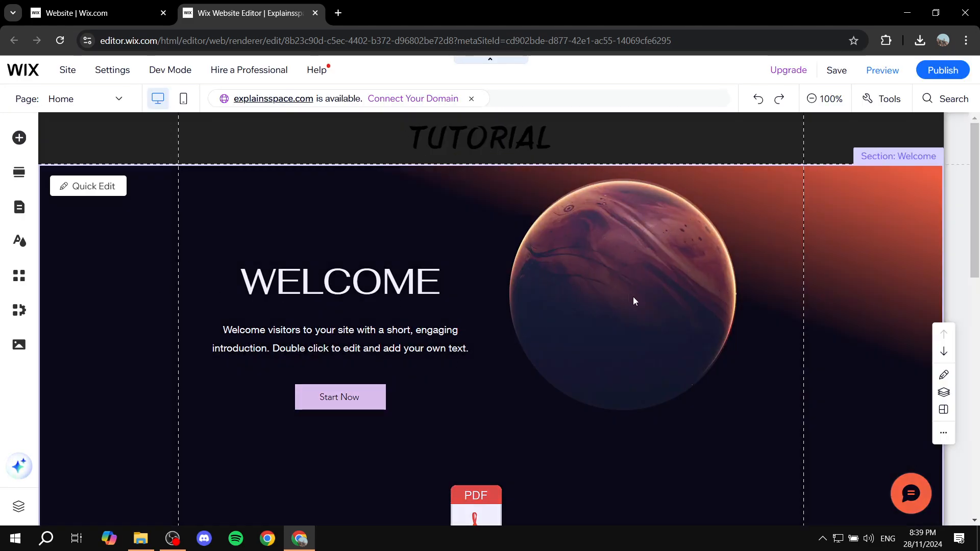
pyautogui.scroll(-10, 587, 332)
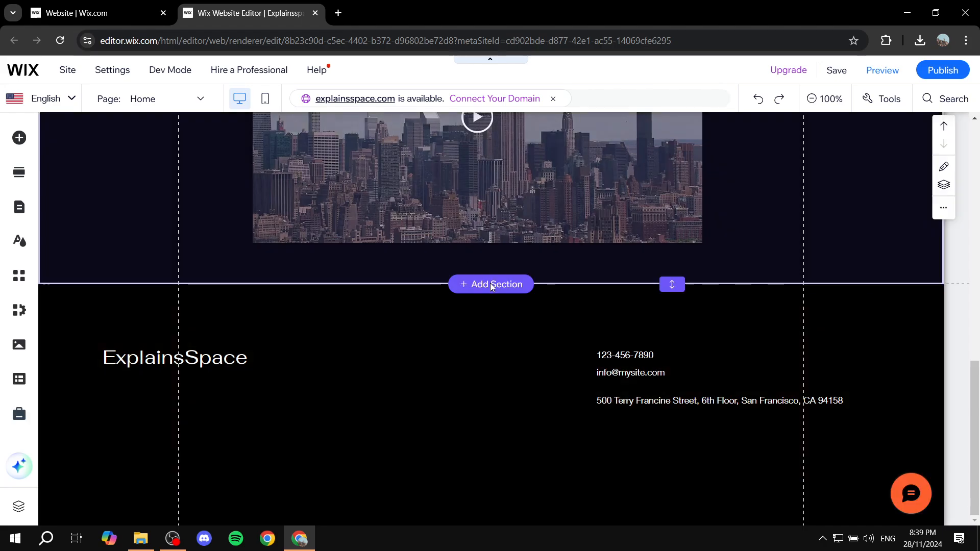
pyautogui.click(491, 285)
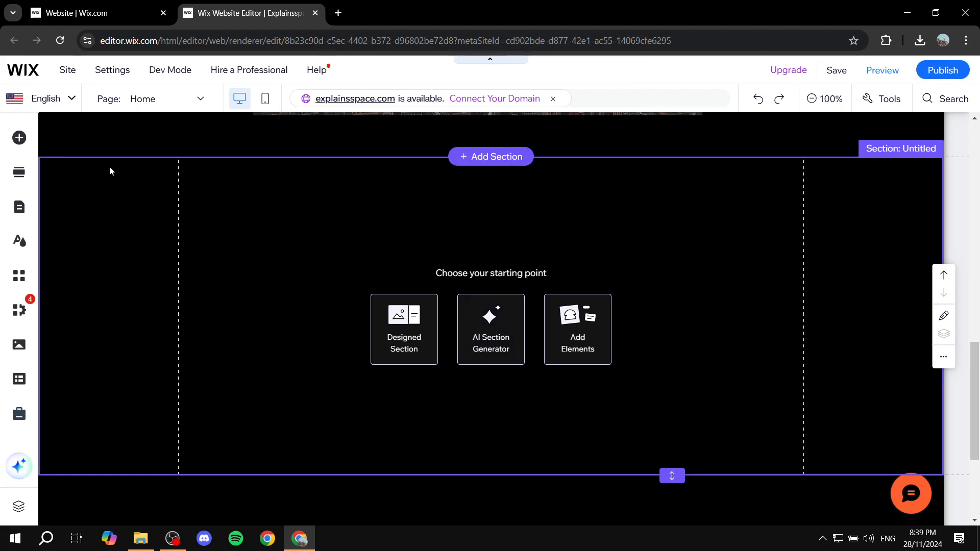
# Step: Add the plain white Classic strip to the new blank section
pyautogui.click(19, 138)
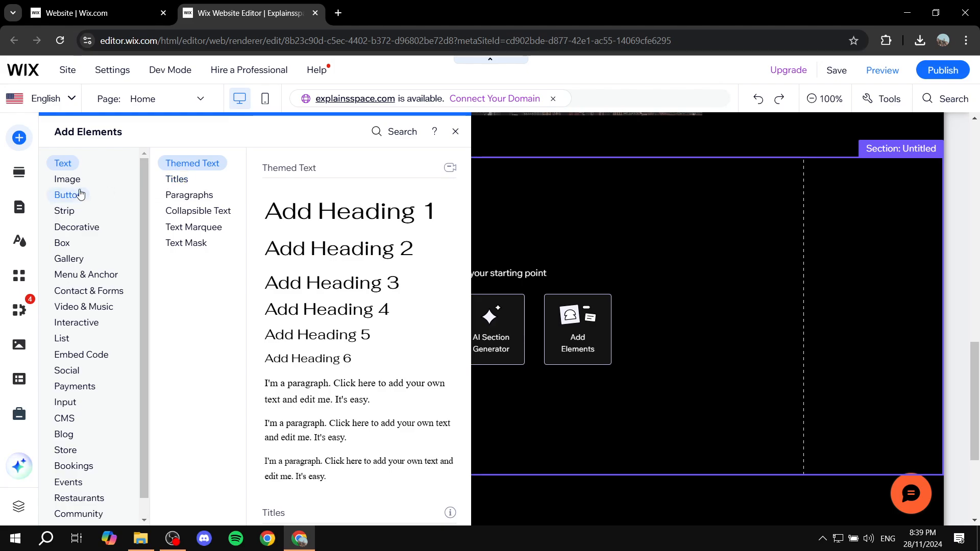
pyautogui.click(80, 194)
pyautogui.click(67, 214)
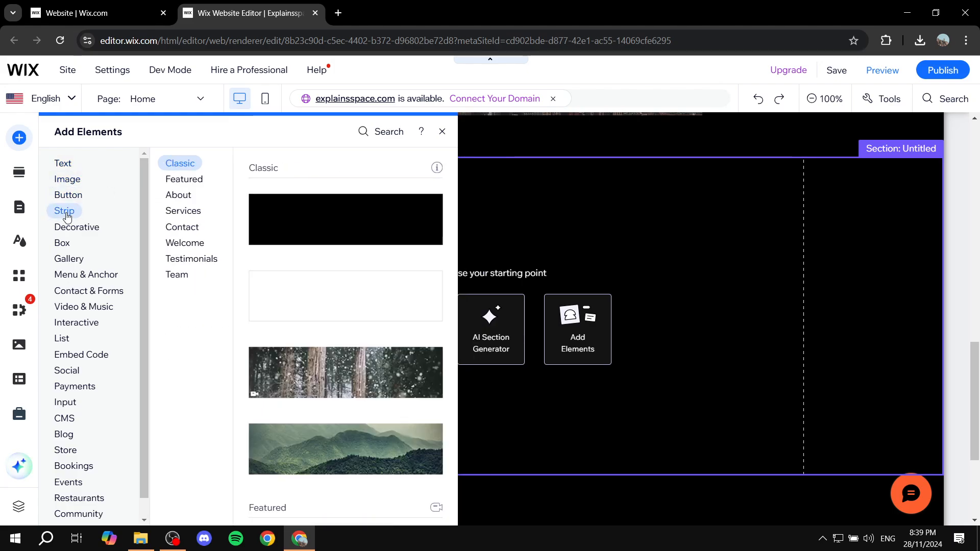
pyautogui.click(378, 284)
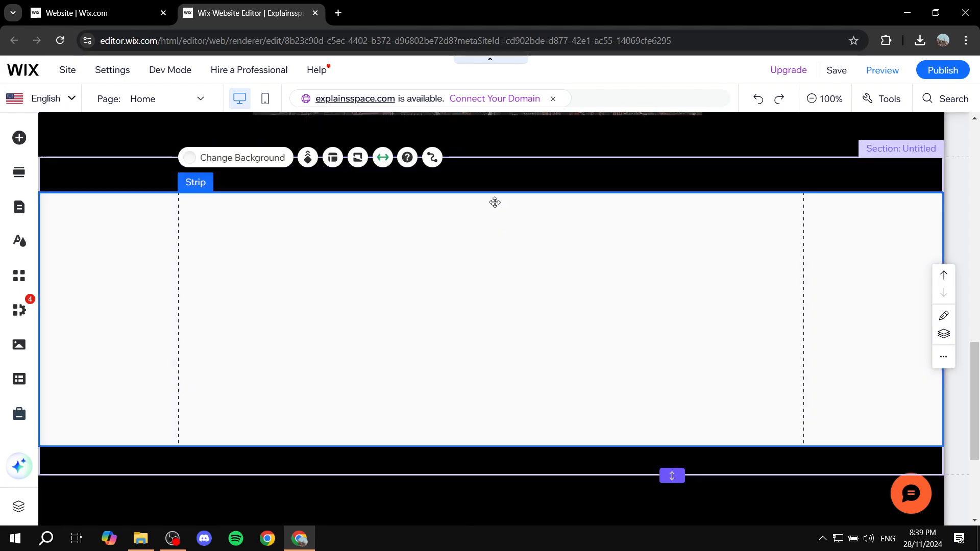
# Step: Move the white strip to the section's upper edge and shrink the section's height to fit the strip
pyautogui.moveTo(484, 188); pyautogui.dragTo(483, 151)
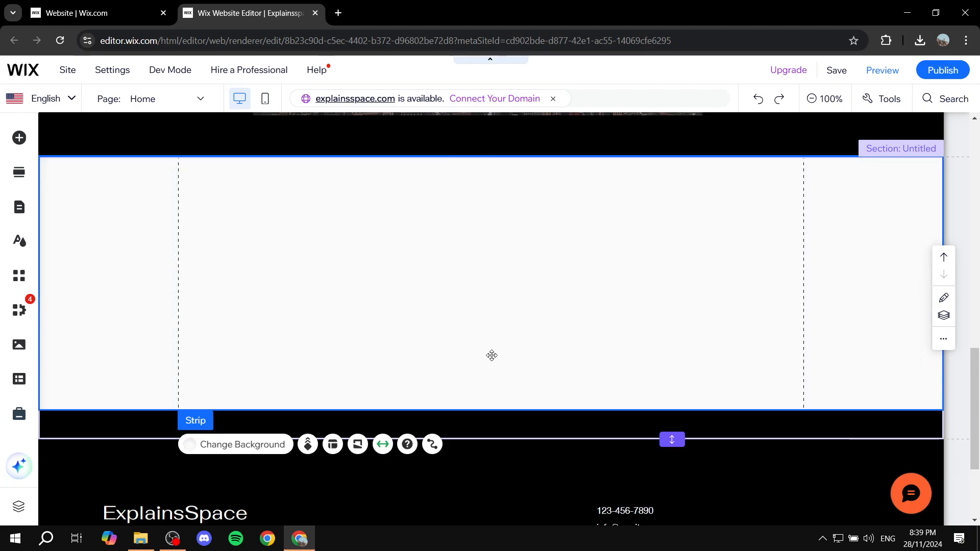
pyautogui.click(478, 431)
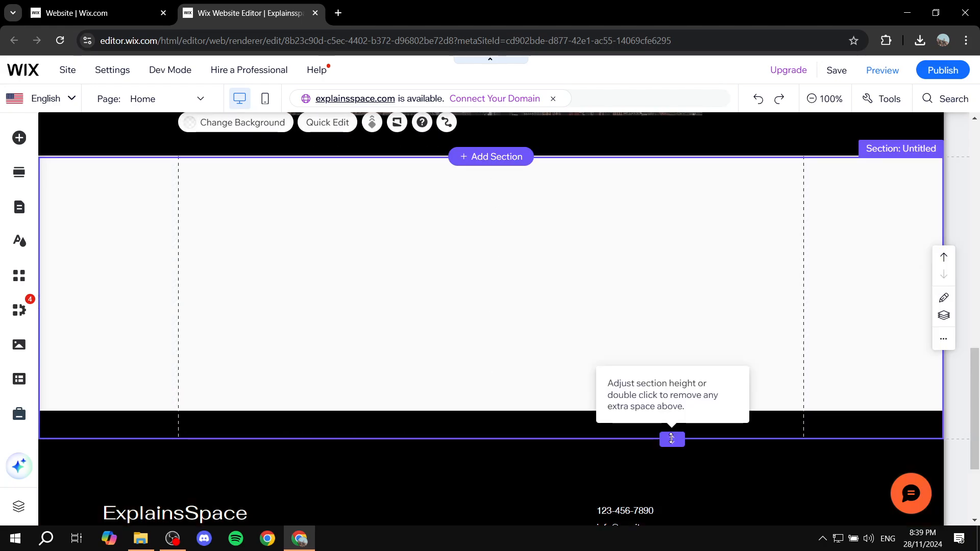
pyautogui.moveTo(671, 439); pyautogui.dragTo(672, 407)
pyautogui.click(623, 351)
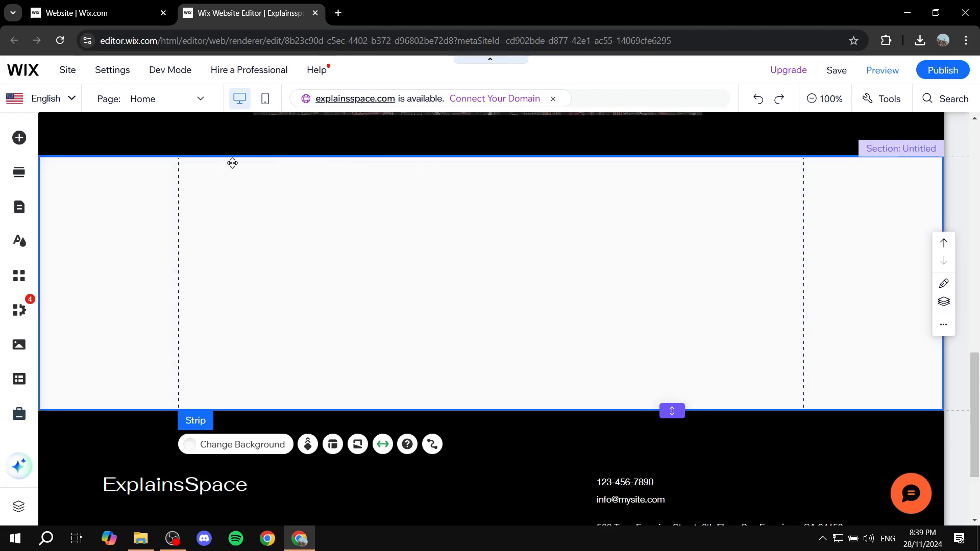
# Step: Place a Heading 1 themed text in the middle of the white strip and widen its text box on both sides
pyautogui.click(19, 138)
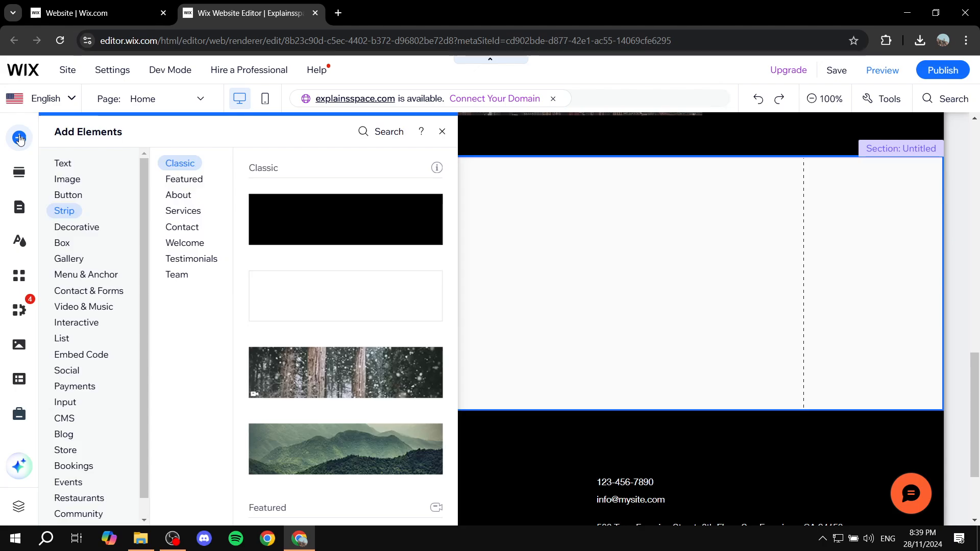
pyautogui.click(735, 372)
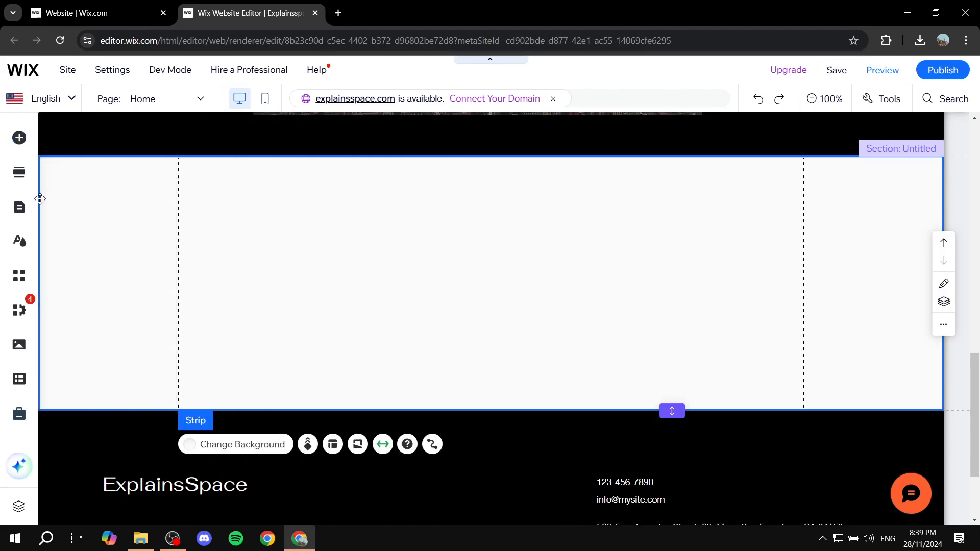
pyautogui.click(18, 136)
pyautogui.click(65, 164)
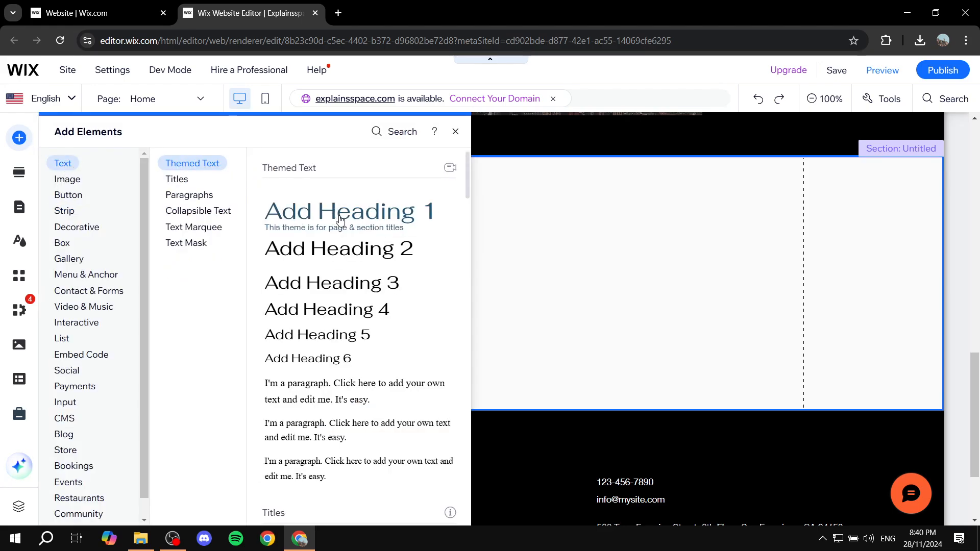
pyautogui.moveTo(340, 218); pyautogui.dragTo(644, 236)
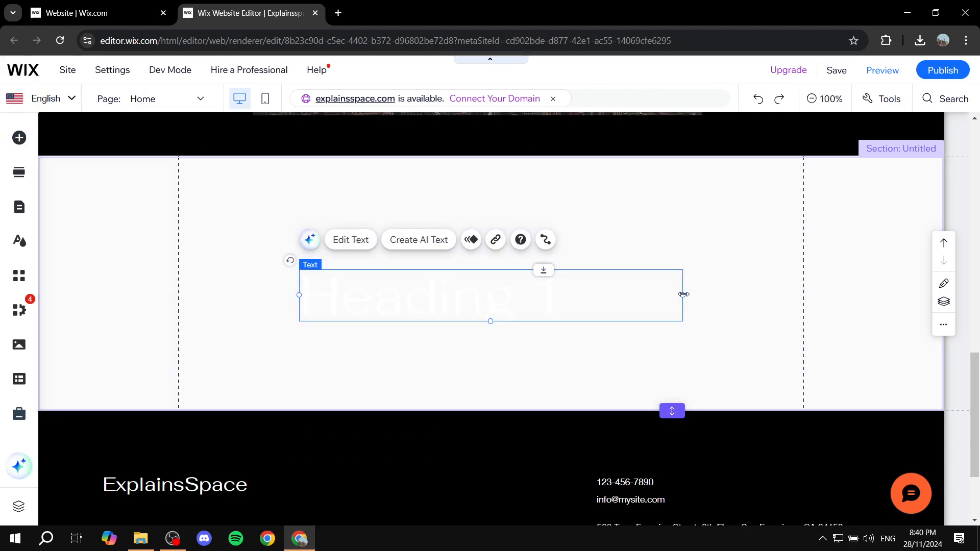
pyautogui.moveTo(684, 294); pyautogui.dragTo(703, 294)
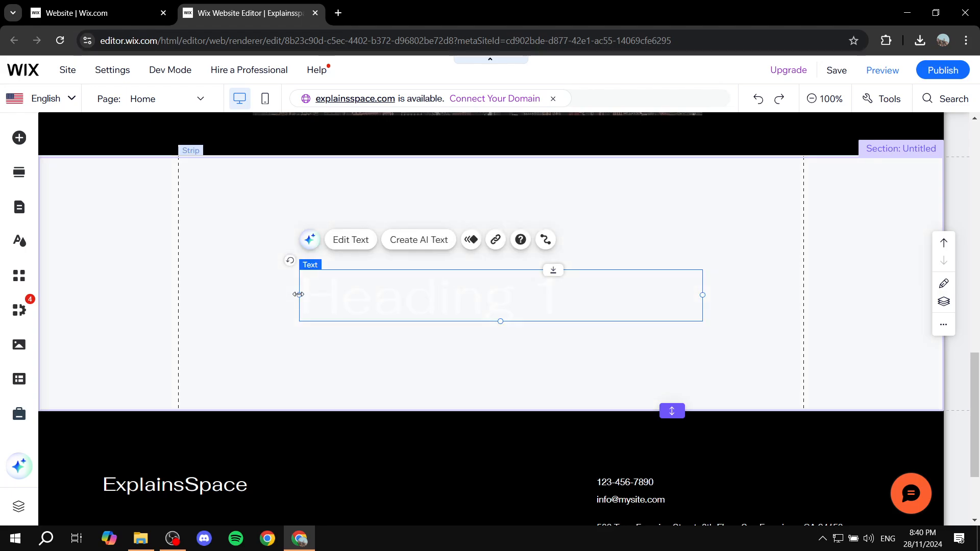
pyautogui.moveTo(298, 295); pyautogui.dragTo(285, 294)
# Step: Replace the heading's placeholder text with "Test For Border"
pyautogui.doubleClick(429, 291)
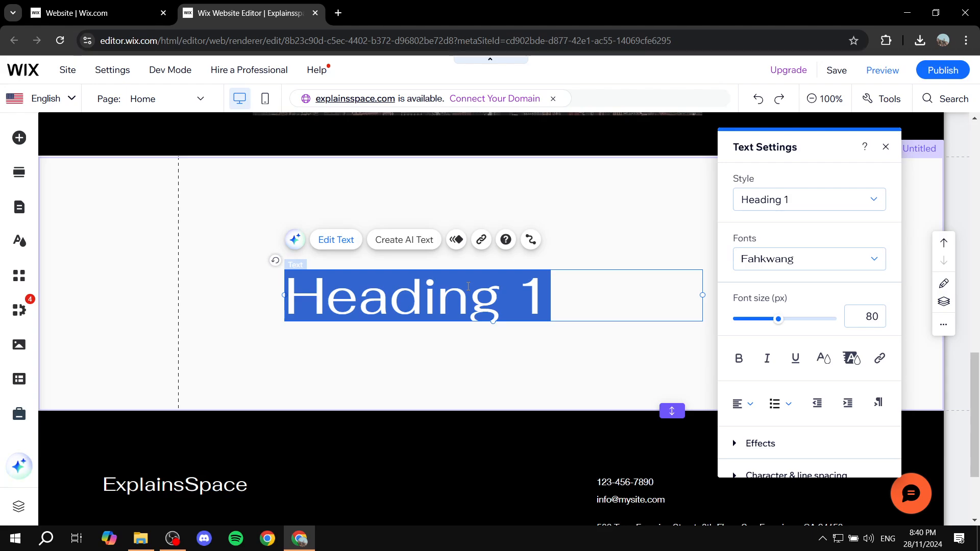
pyautogui.write('Test For B')
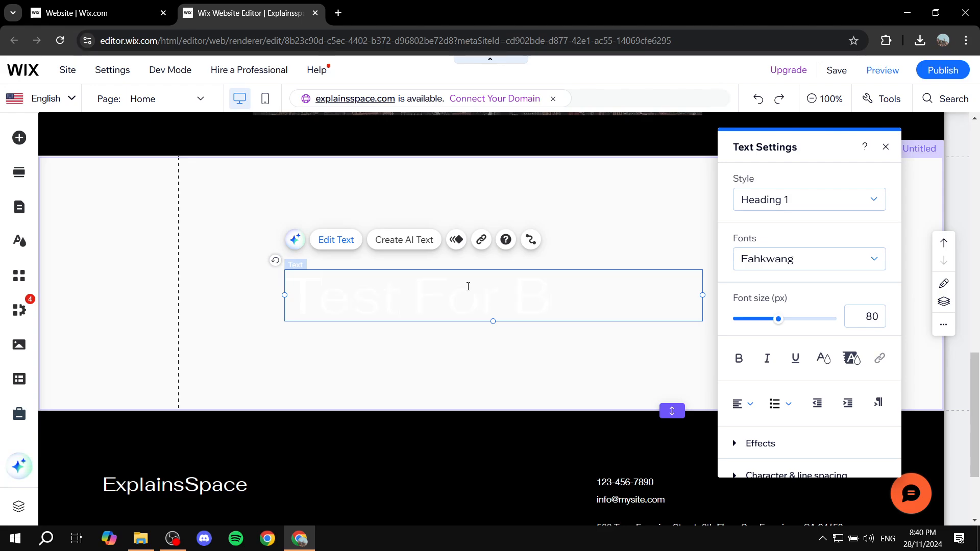
pyautogui.write('er')
# Step: Color the whole heading with the orange theme color #FE602F and nudge it slightly upward in the strip
pyautogui.hotkey('ctrl', 'a')
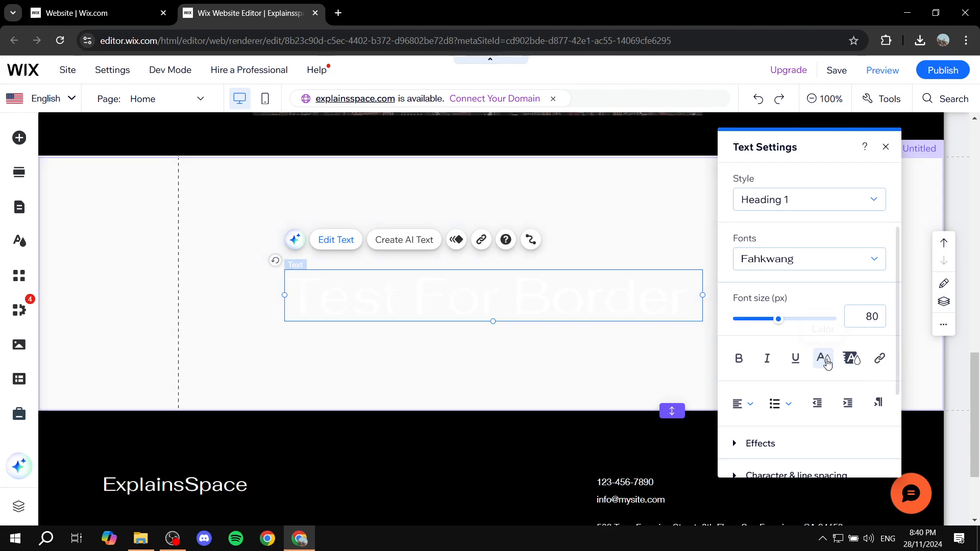
pyautogui.click(824, 359)
pyautogui.click(732, 251)
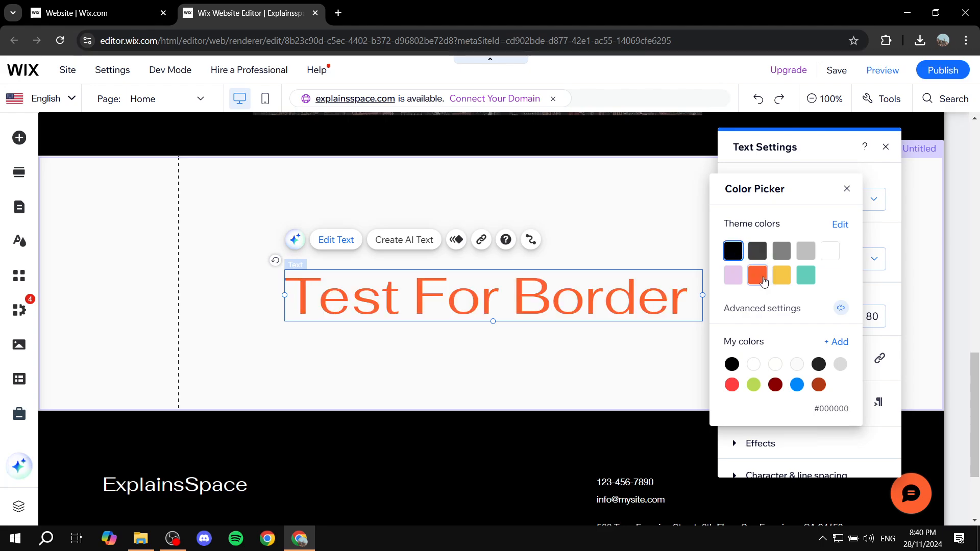
pyautogui.click(757, 276)
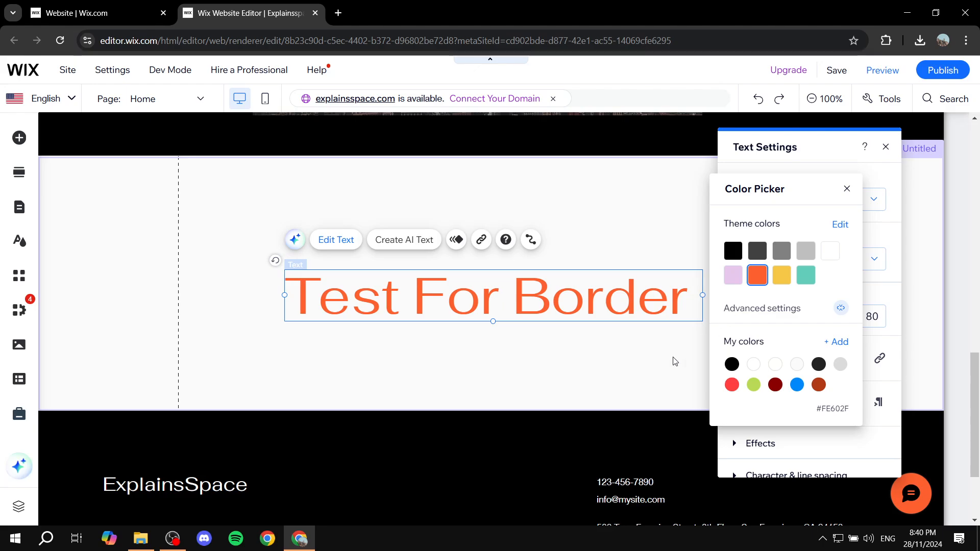
pyautogui.click(630, 396)
pyautogui.click(651, 324)
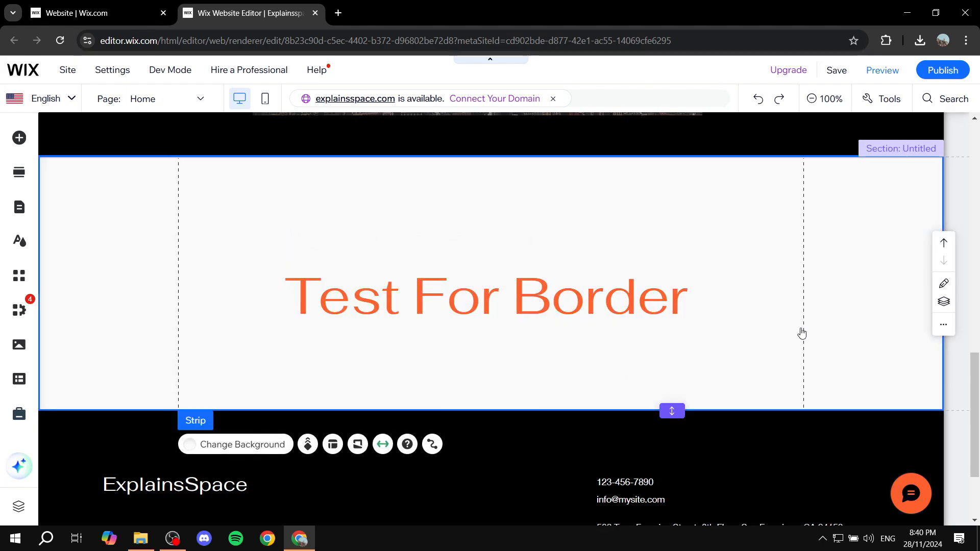
pyautogui.moveTo(534, 304); pyautogui.dragTo(540, 295)
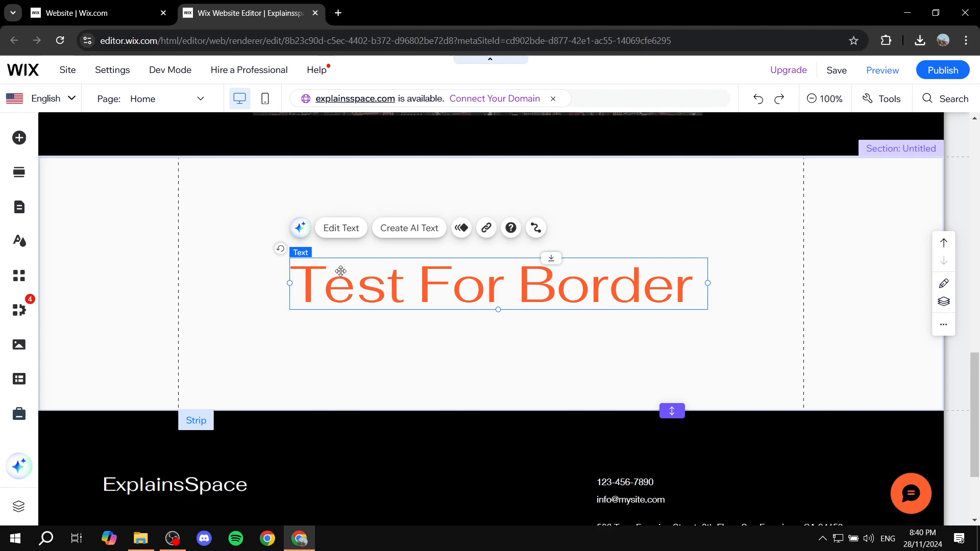
# Step: Try bold formatting on the "Test For Border" heading, and apply text effect D to it
pyautogui.click(337, 229)
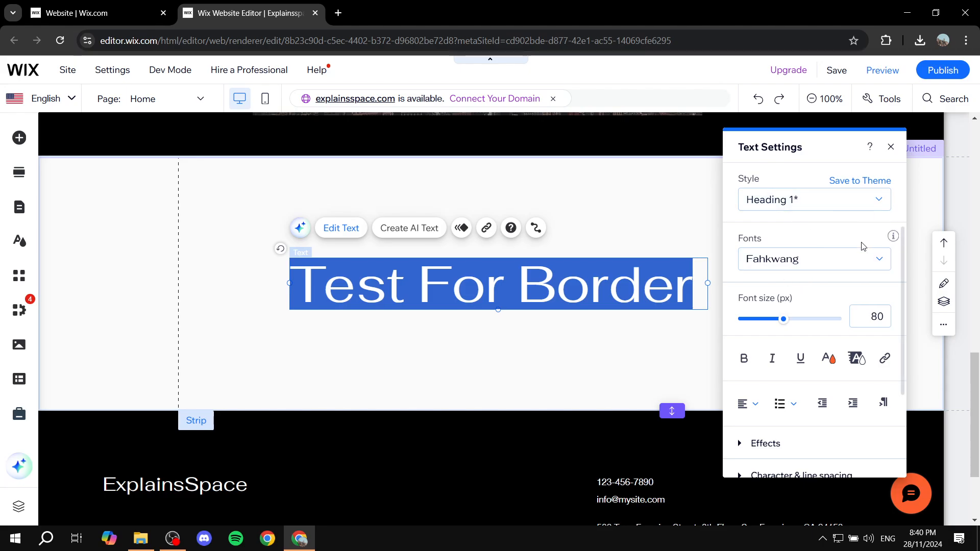
pyautogui.scroll(-1, 849, 272)
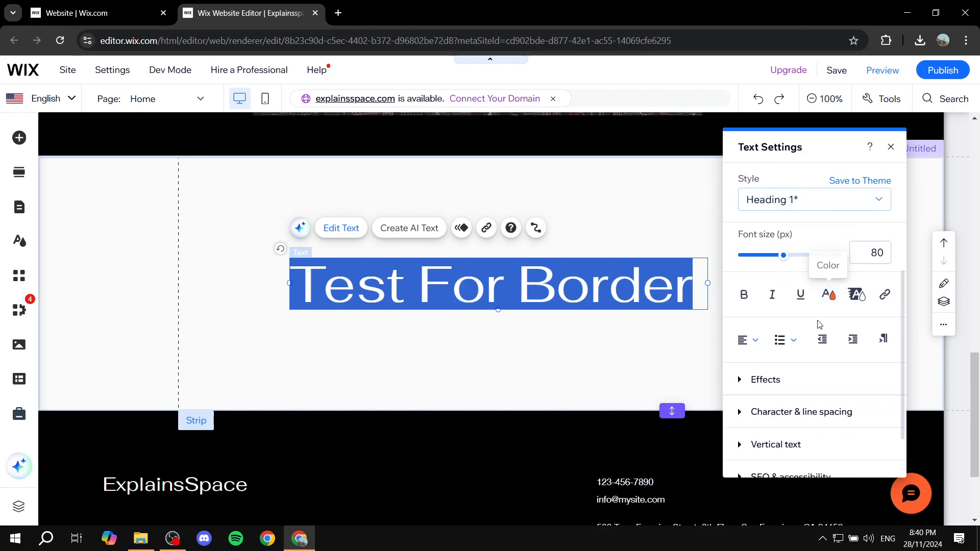
pyautogui.click(745, 296)
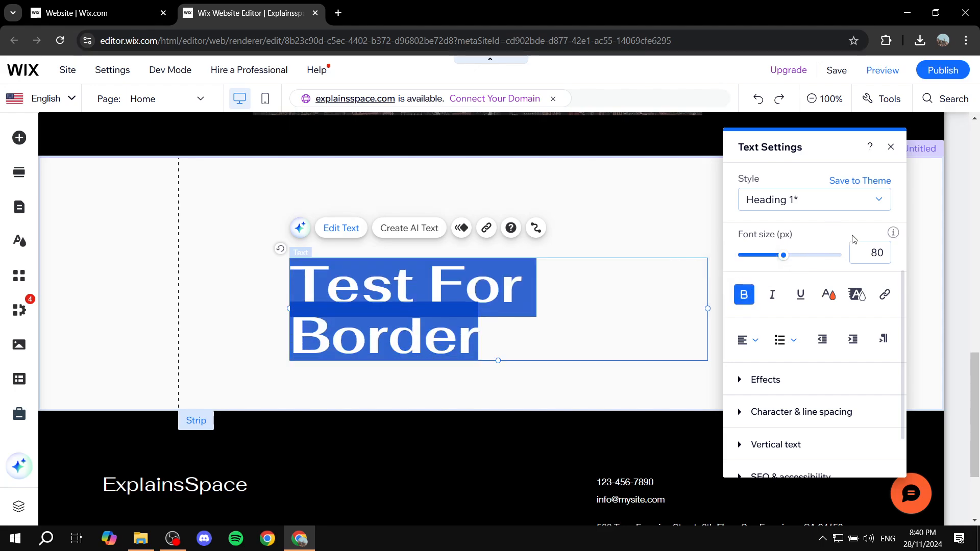
pyautogui.click(743, 294)
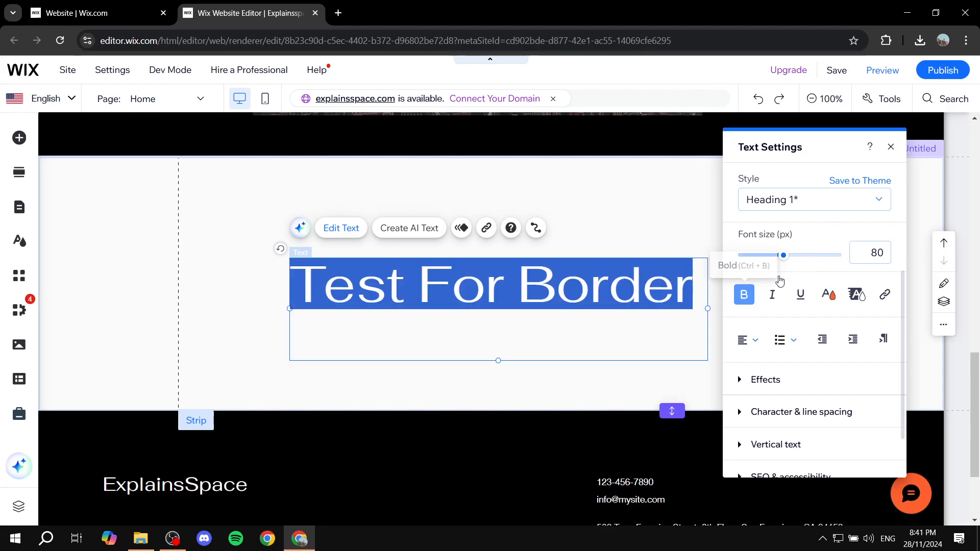
pyautogui.scroll(-1, 828, 312)
pyautogui.scroll(-1, 828, 312)
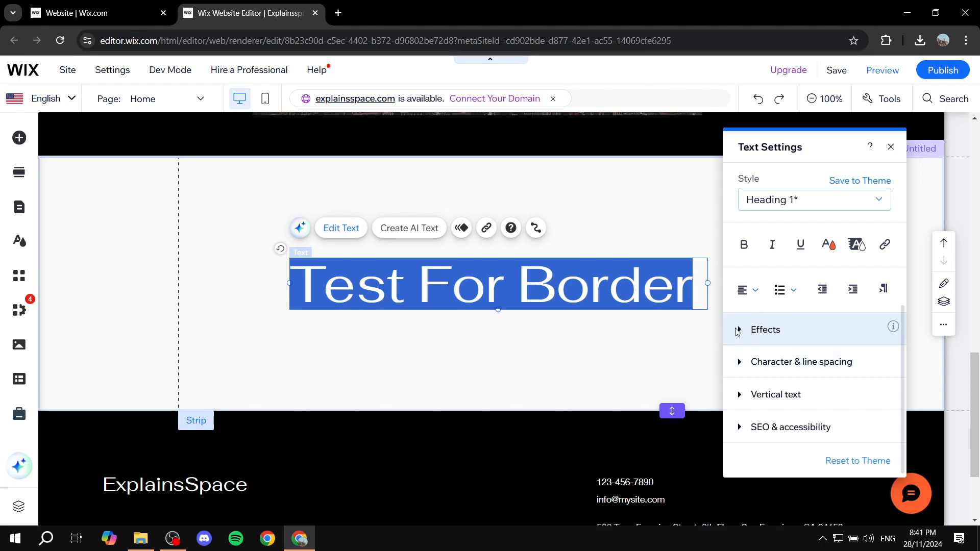
pyautogui.click(738, 331)
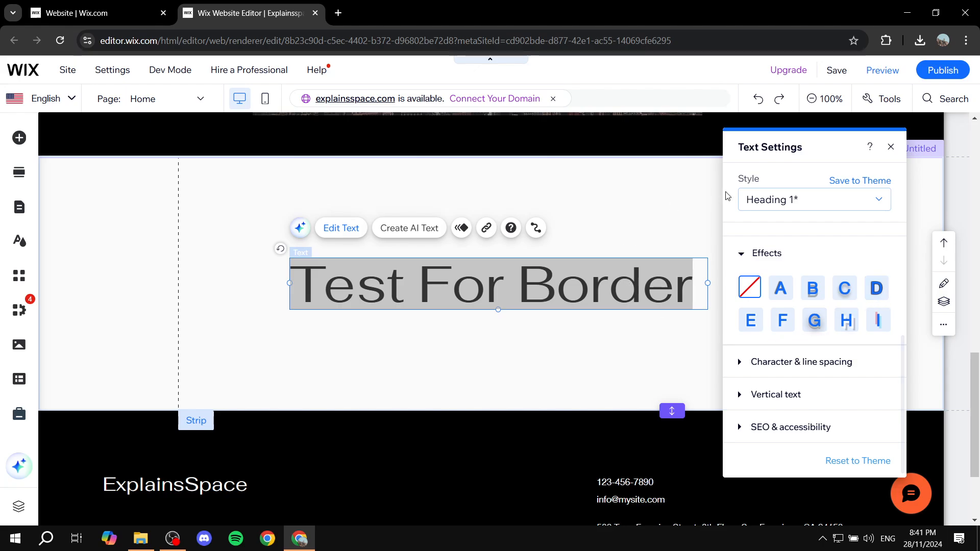
pyautogui.click(877, 289)
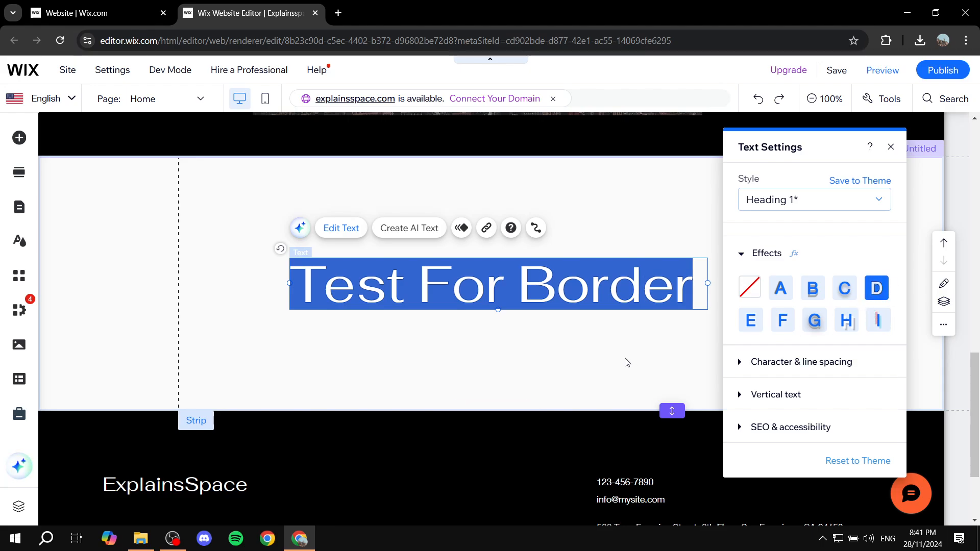
pyautogui.click(645, 352)
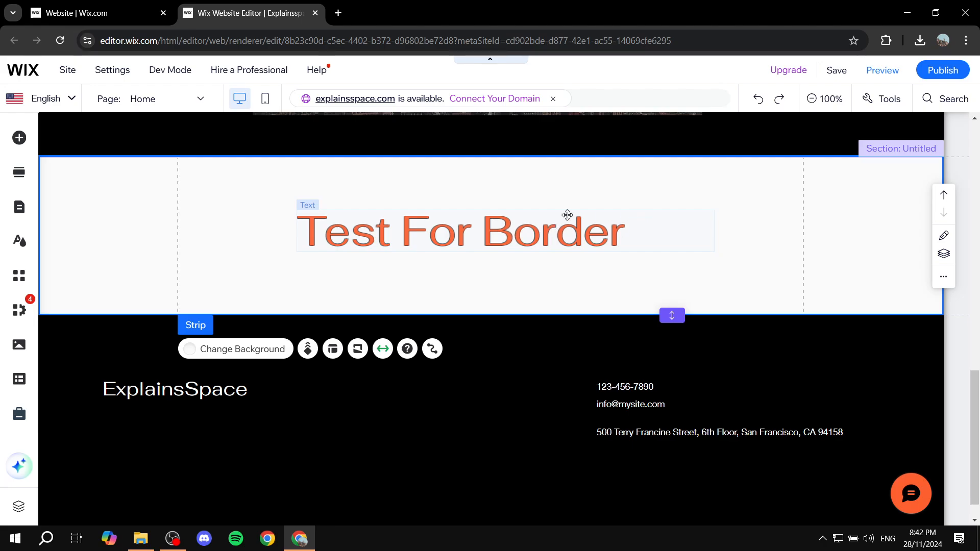
# Step: Switch the heading's text effect to H
pyautogui.click(510, 227)
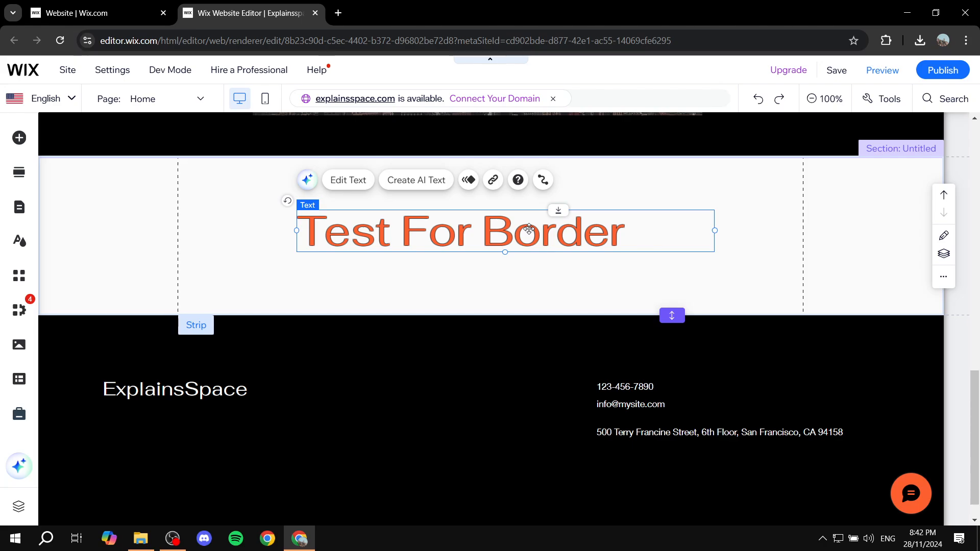
pyautogui.click(350, 182)
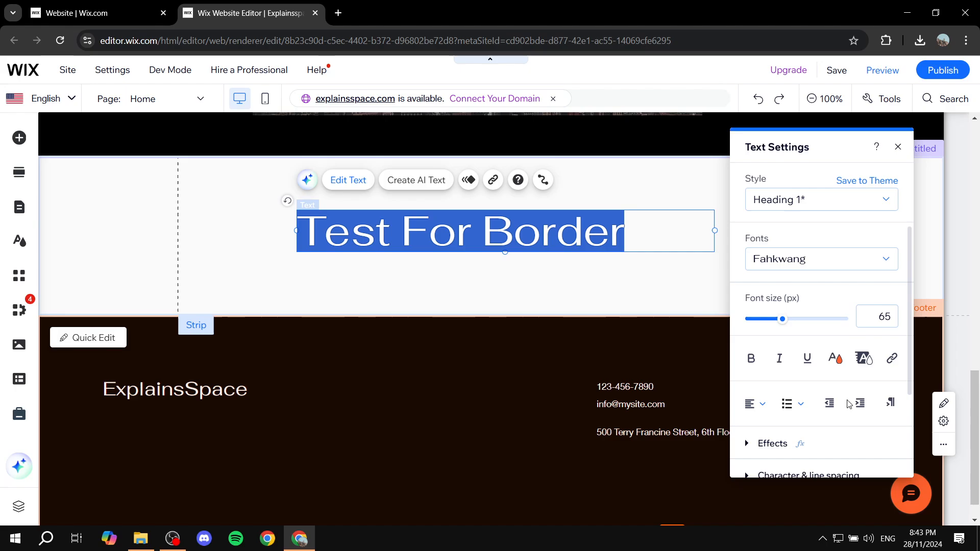
pyautogui.scroll(-2, 796, 398)
pyautogui.click(773, 379)
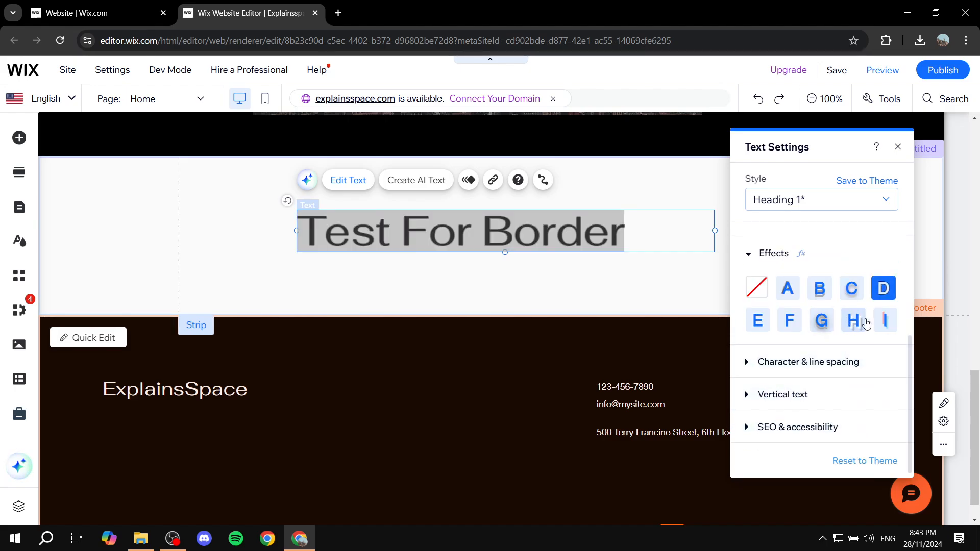
pyautogui.click(865, 322)
pyautogui.click(651, 278)
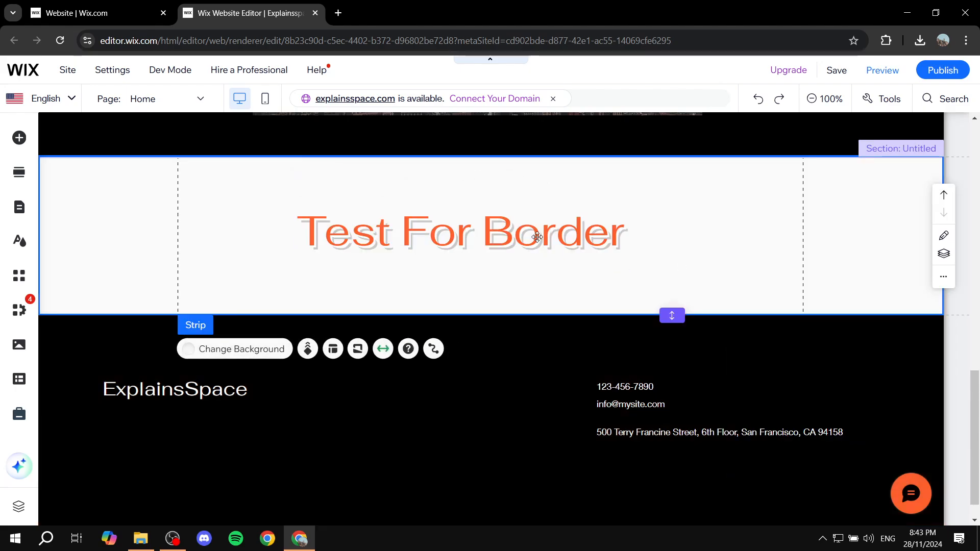
# Step: Move the heading slightly up and to the right in the strip, and set its text effect to D
pyautogui.moveTo(556, 236); pyautogui.dragTo(571, 219)
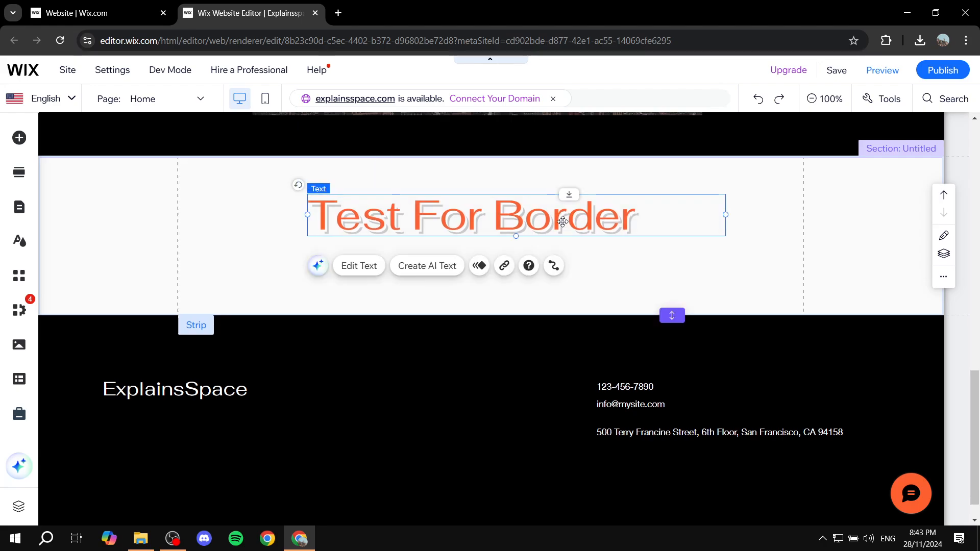
pyautogui.click(370, 266)
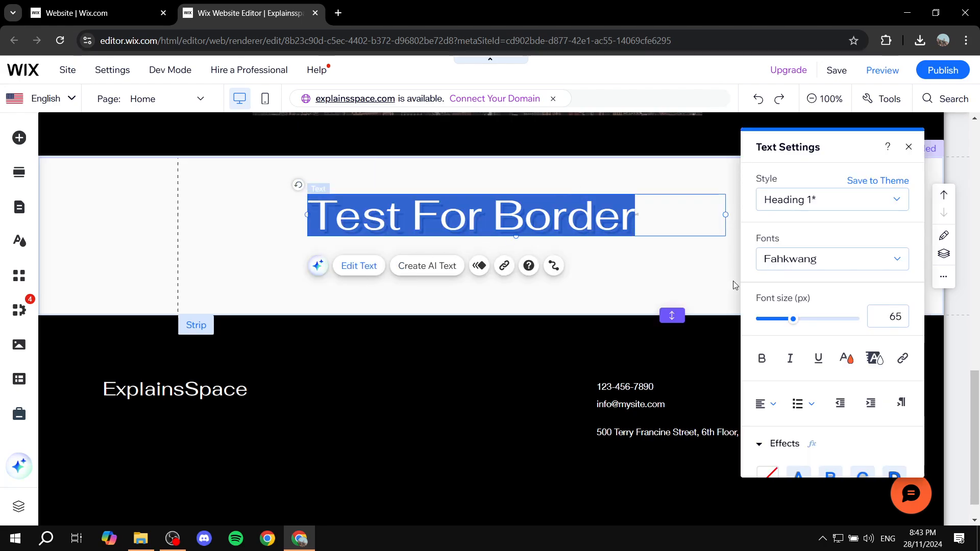
pyautogui.scroll(-3, 842, 327)
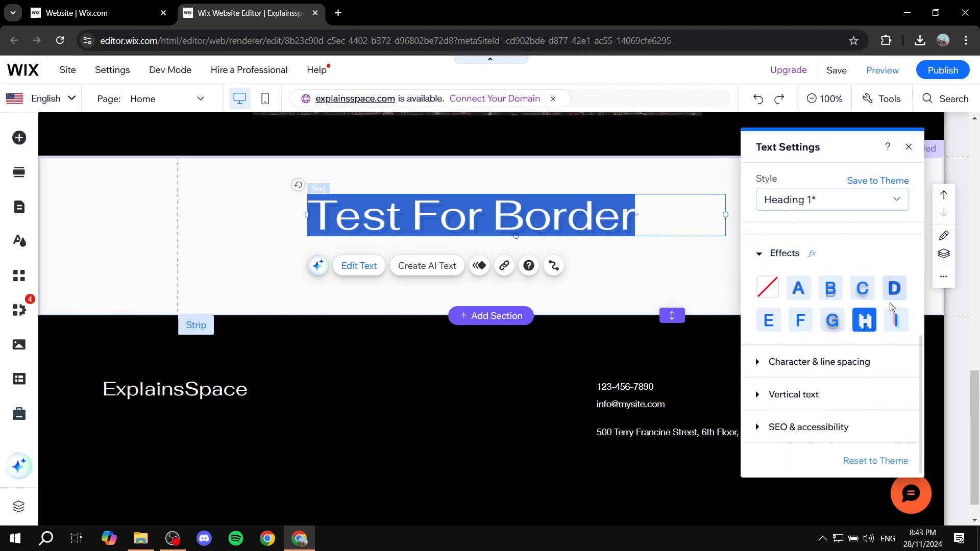
pyautogui.click(896, 289)
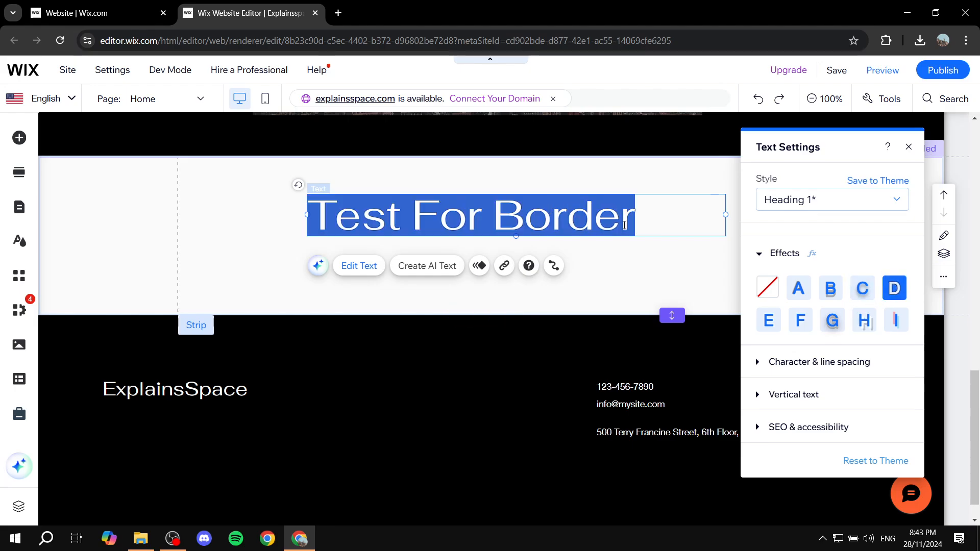
pyautogui.click(648, 257)
pyautogui.click(605, 213)
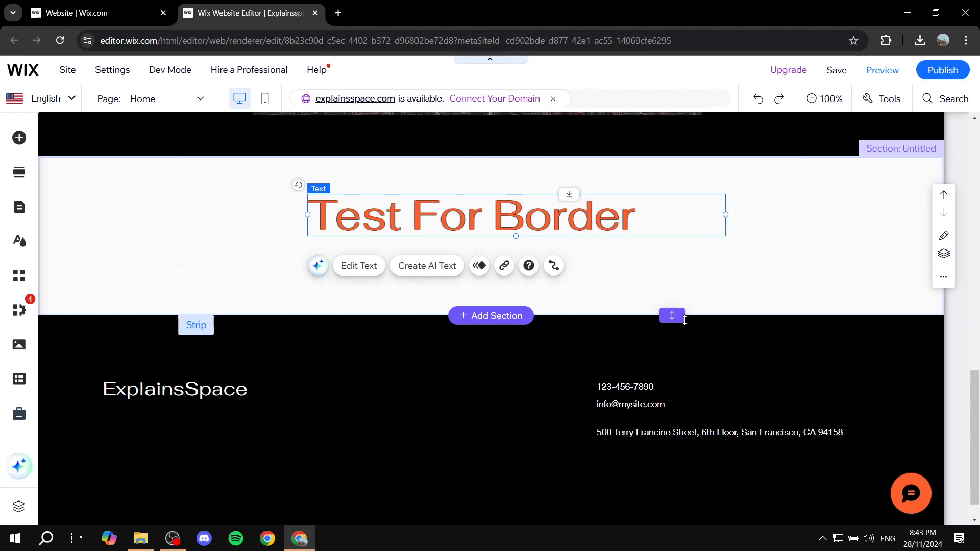
pyautogui.scroll(3, 685, 332)
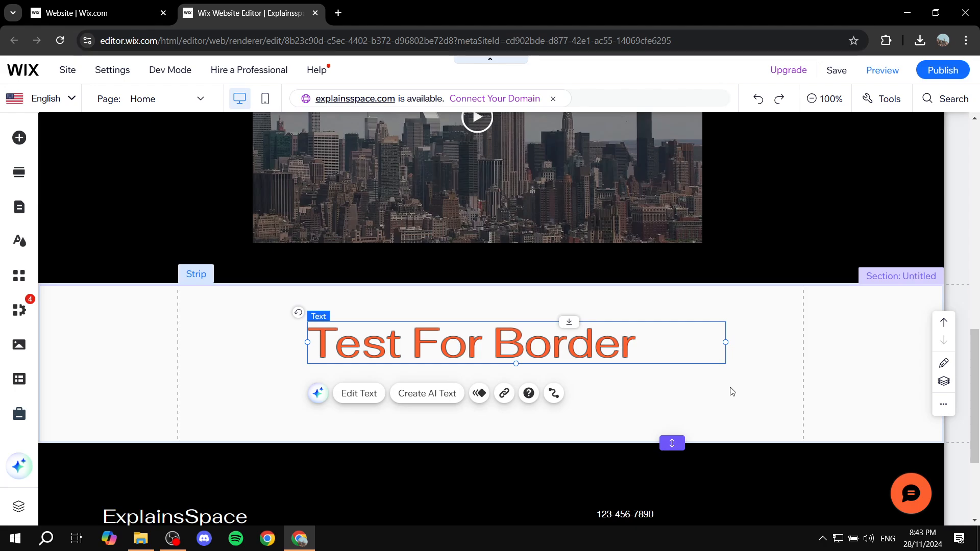